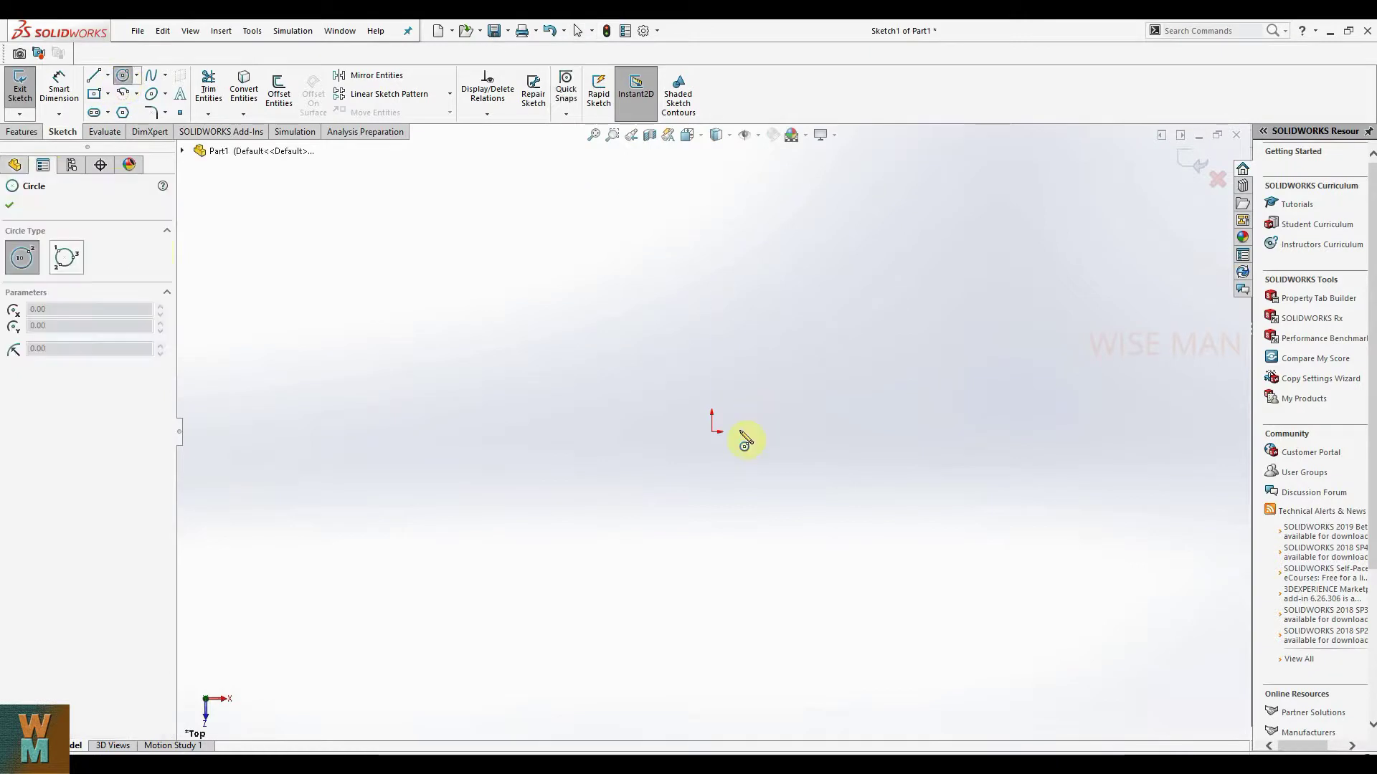
- Sketch a circle centred on the origin with a radius of about 30 mm
click(712, 431)
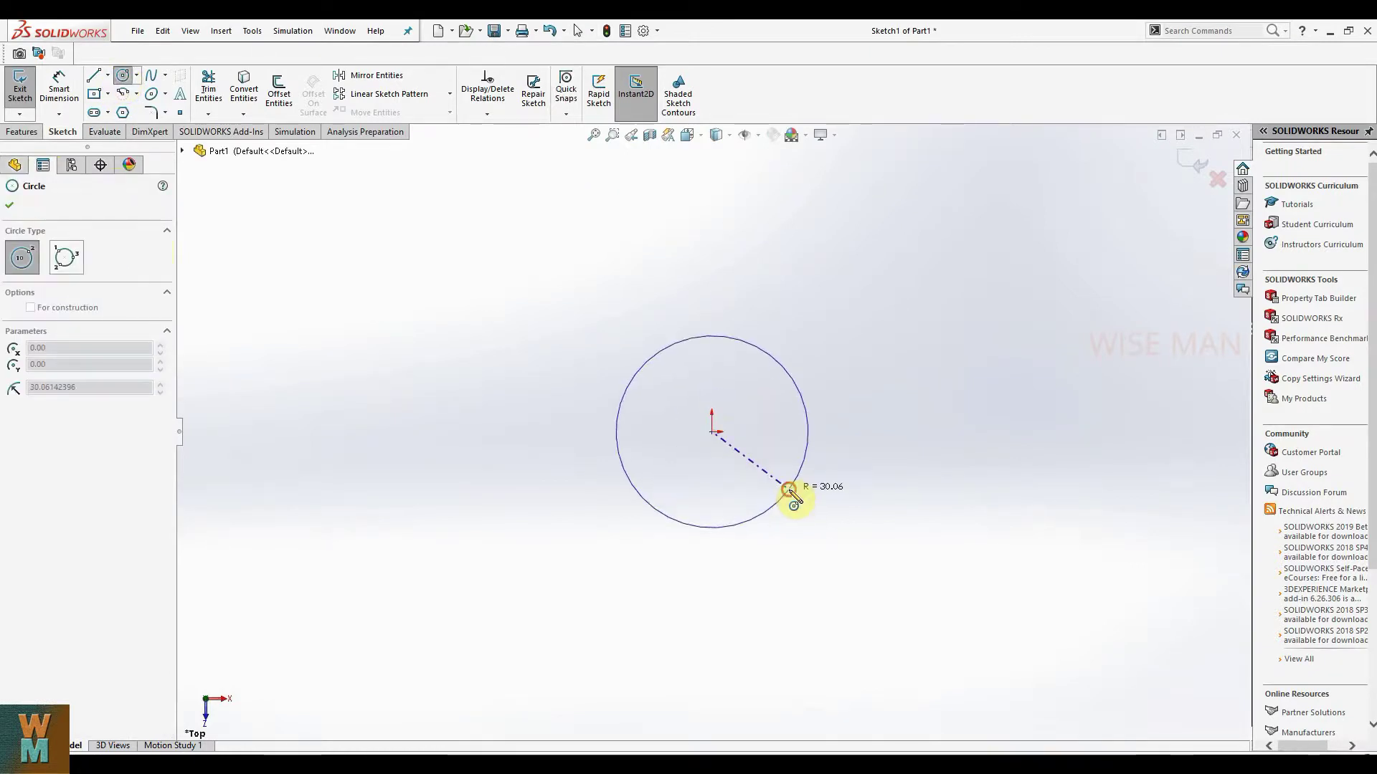
click(780, 498)
right_click(888, 330)
click(908, 330)
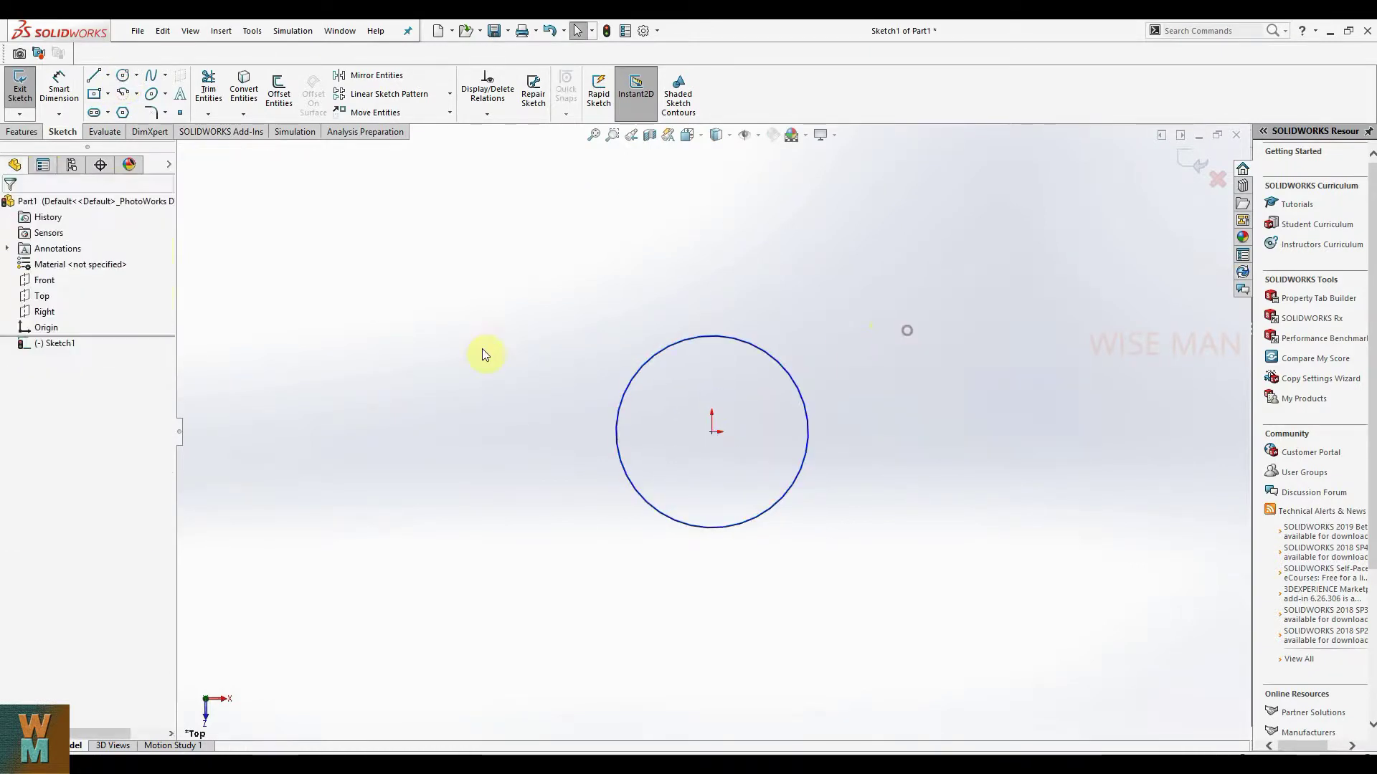
- Dimension the circle's diameter and set it to 60 mm
click(59, 85)
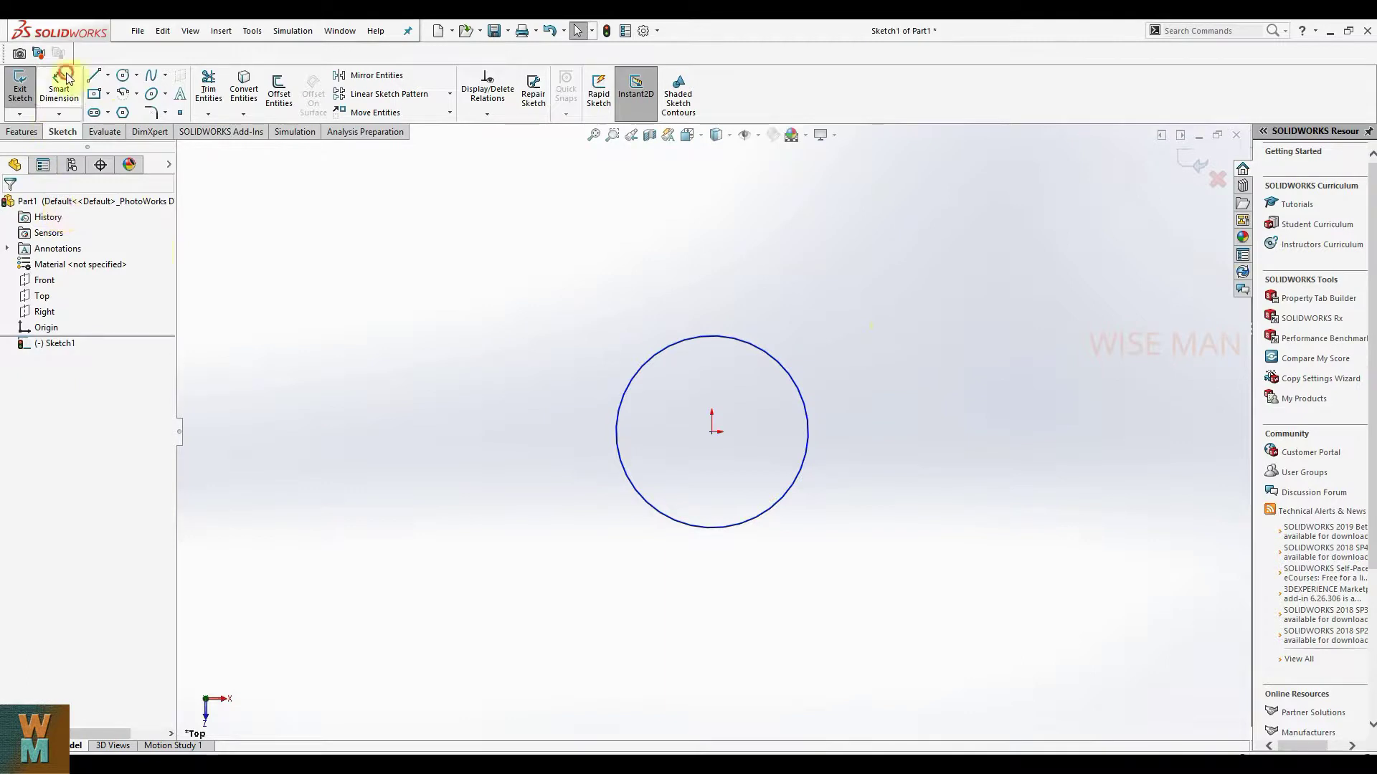
click(798, 386)
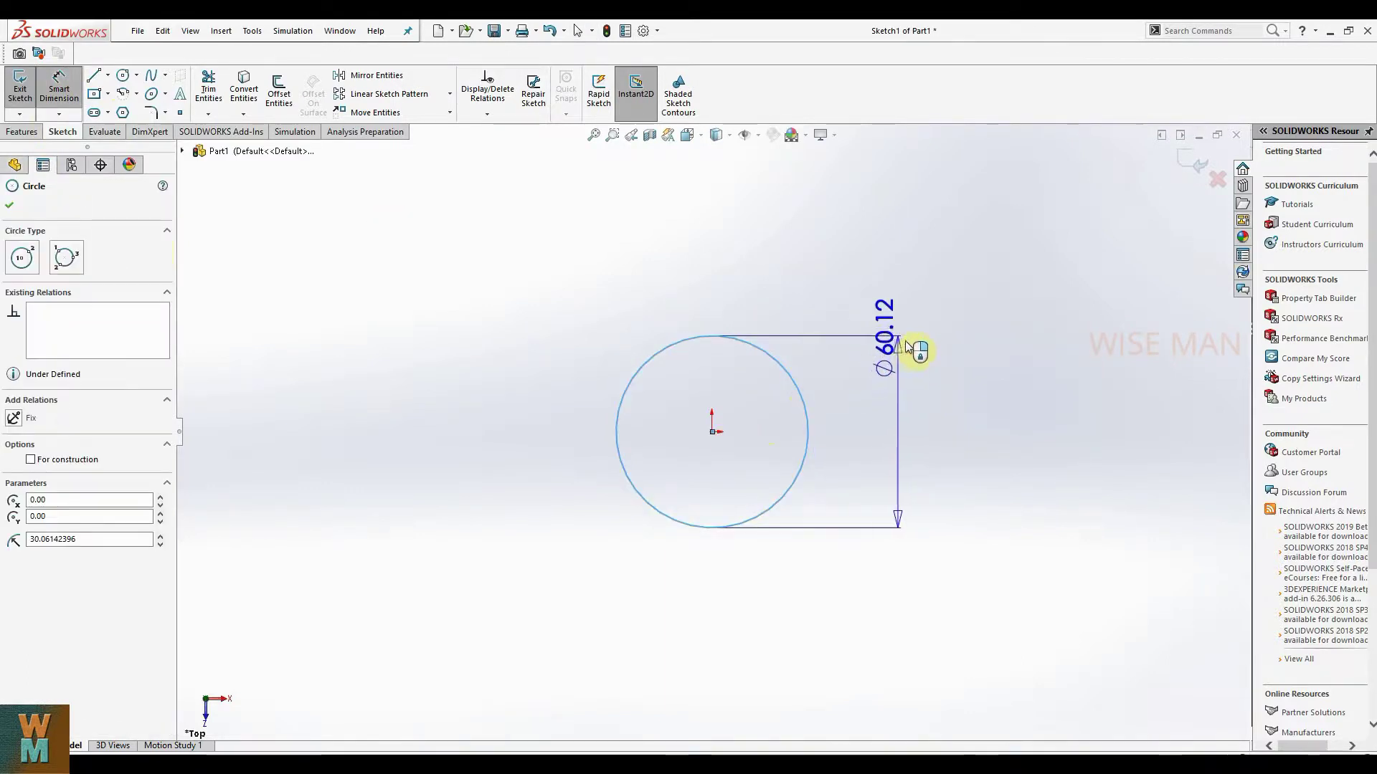
click(912, 419)
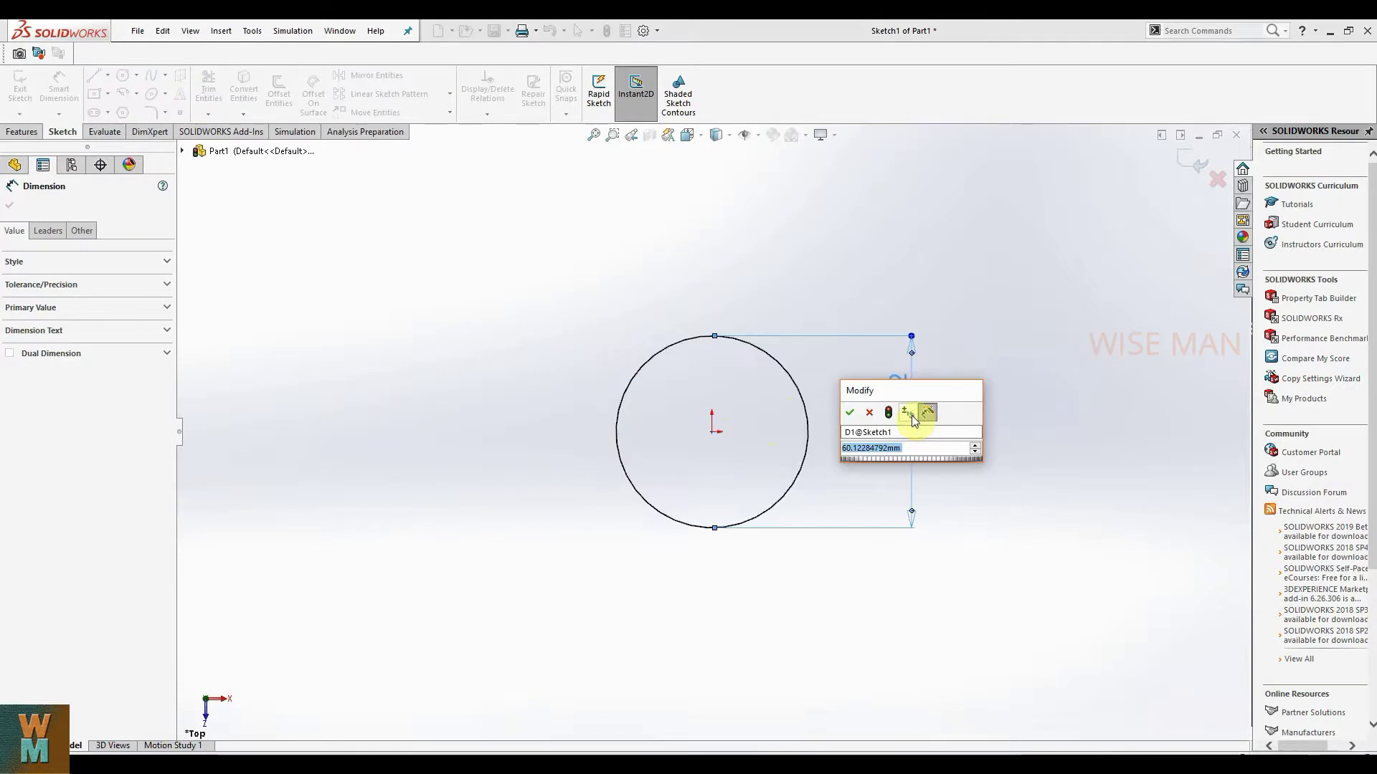
text(60)
key(Return)
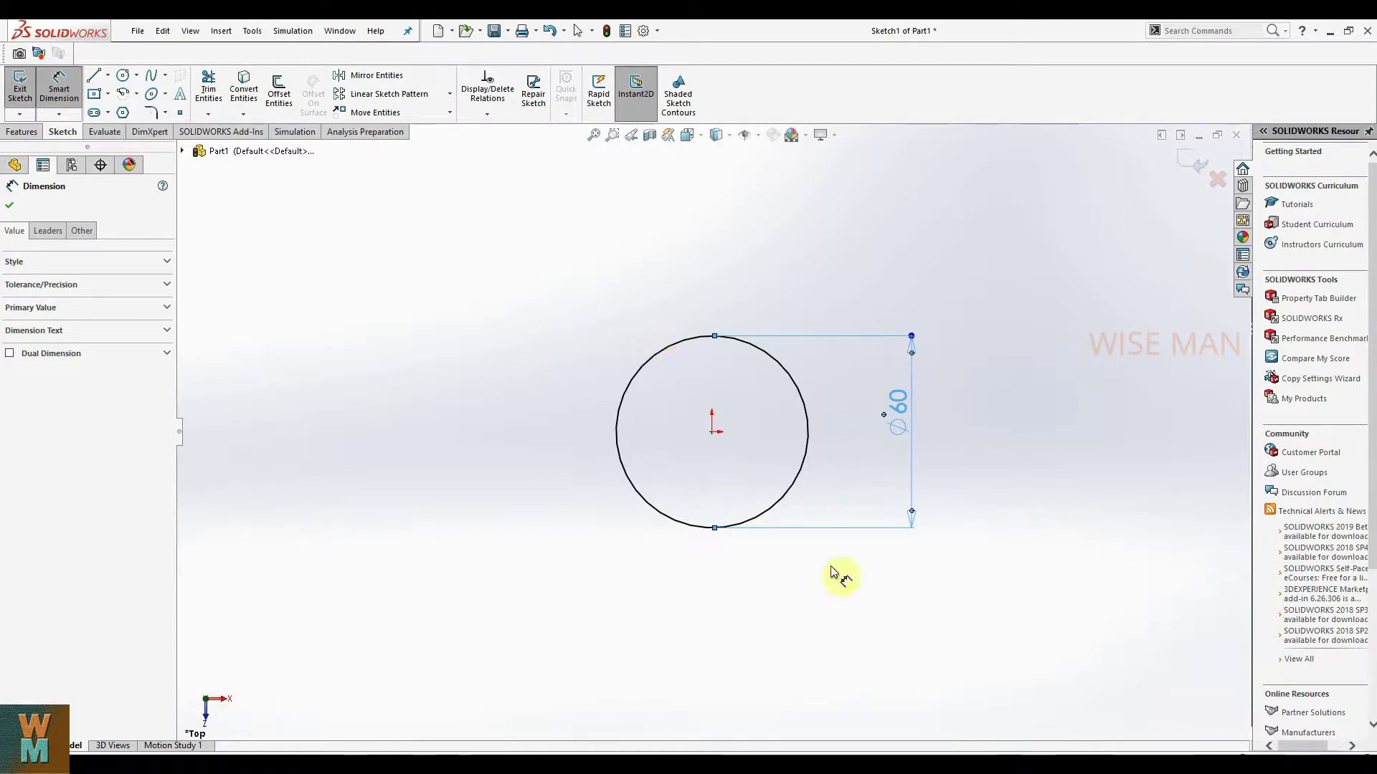
- Offset the 60 mm circle outward by 30 mm to create a larger concentric circle
click(280, 107)
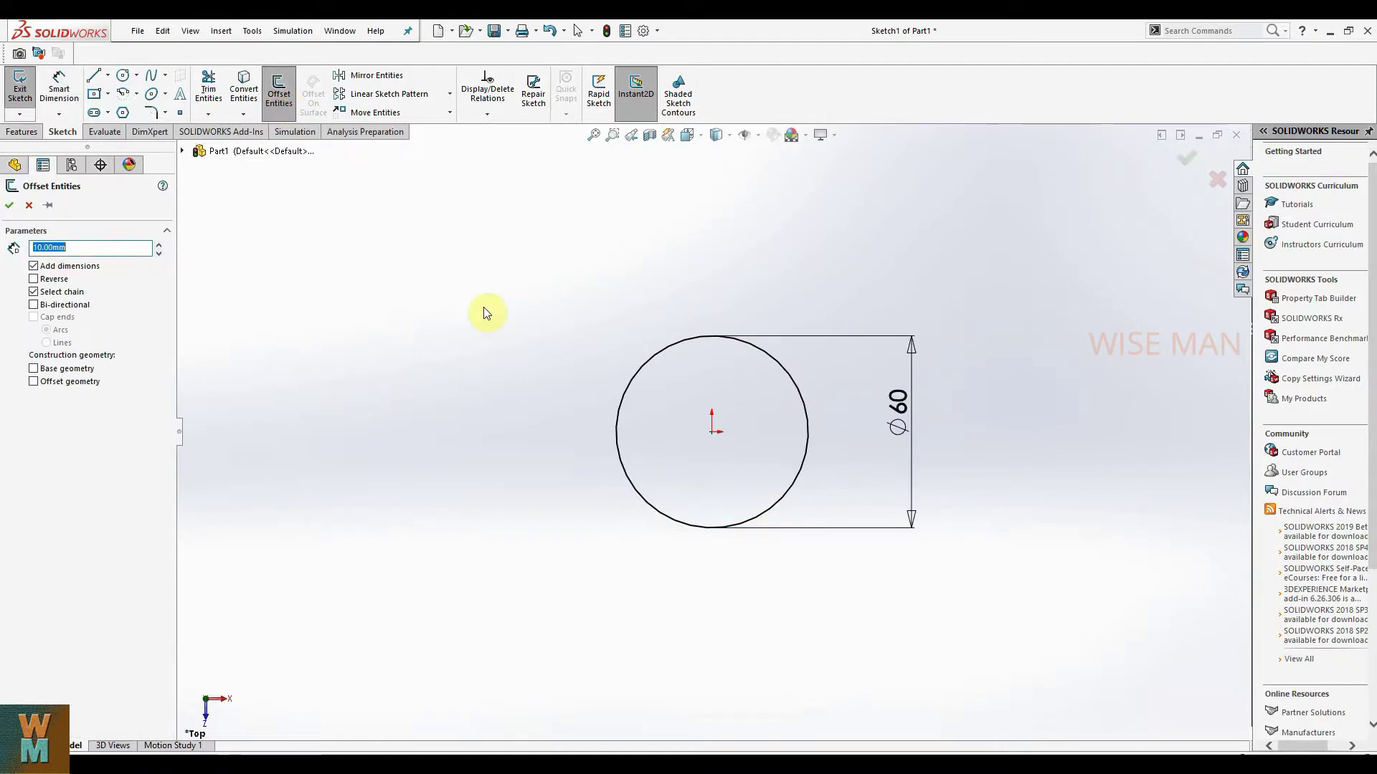
click(709, 338)
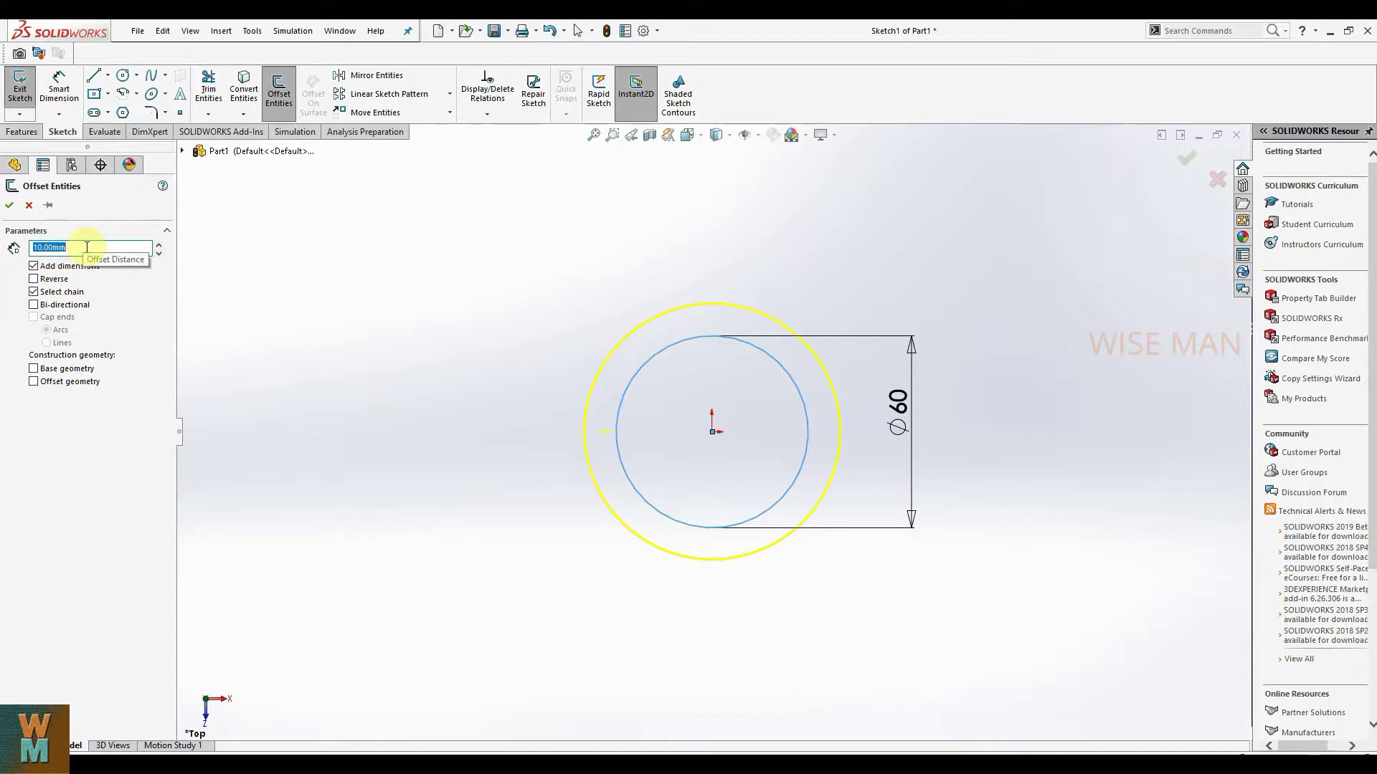
text(3)
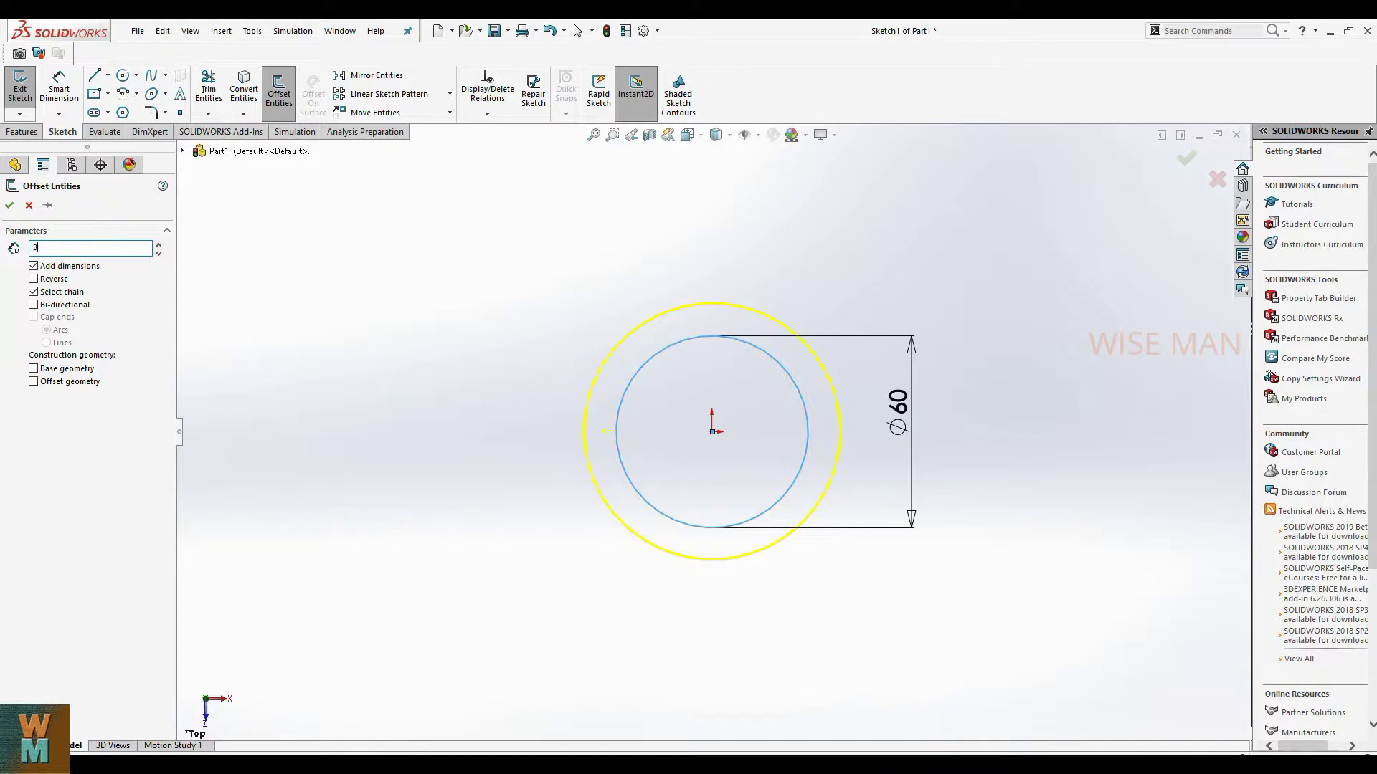
text(0)
key(Return)
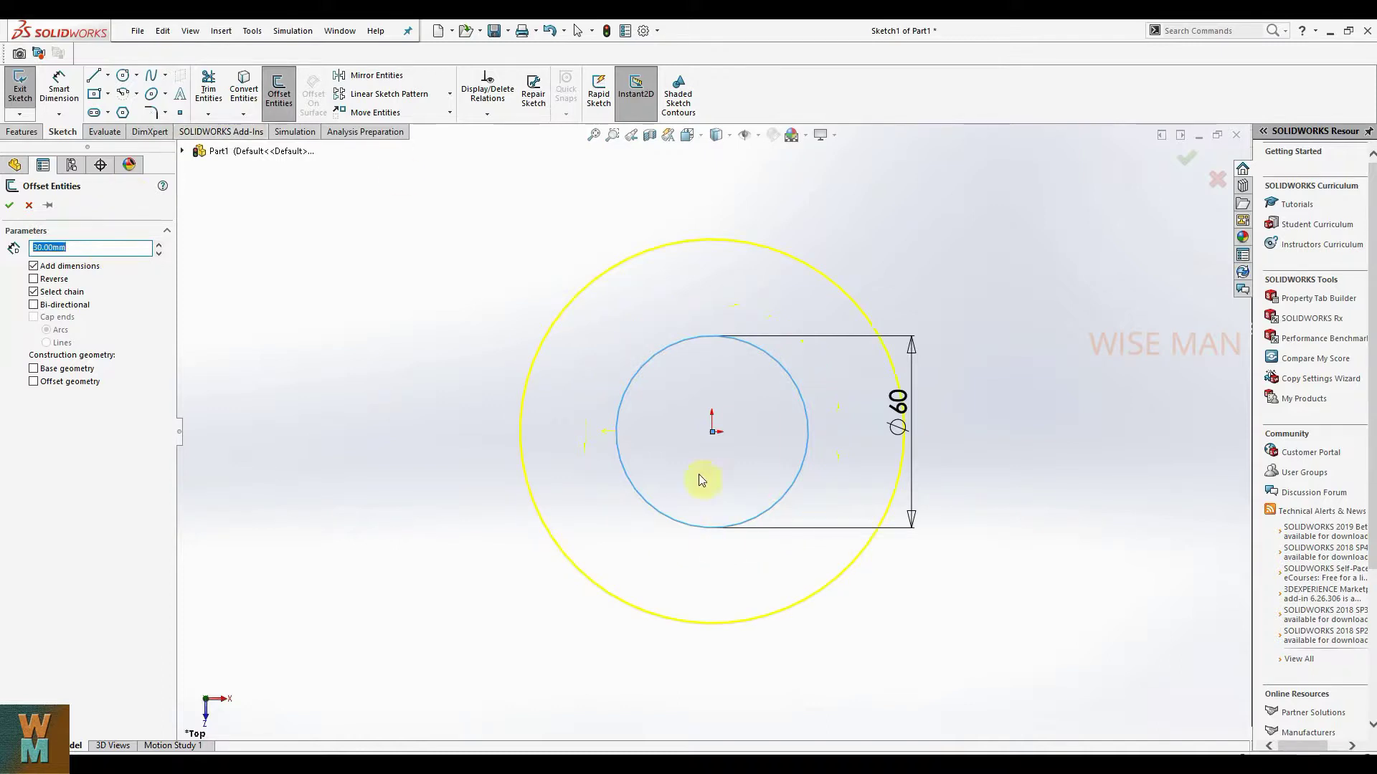
click(9, 206)
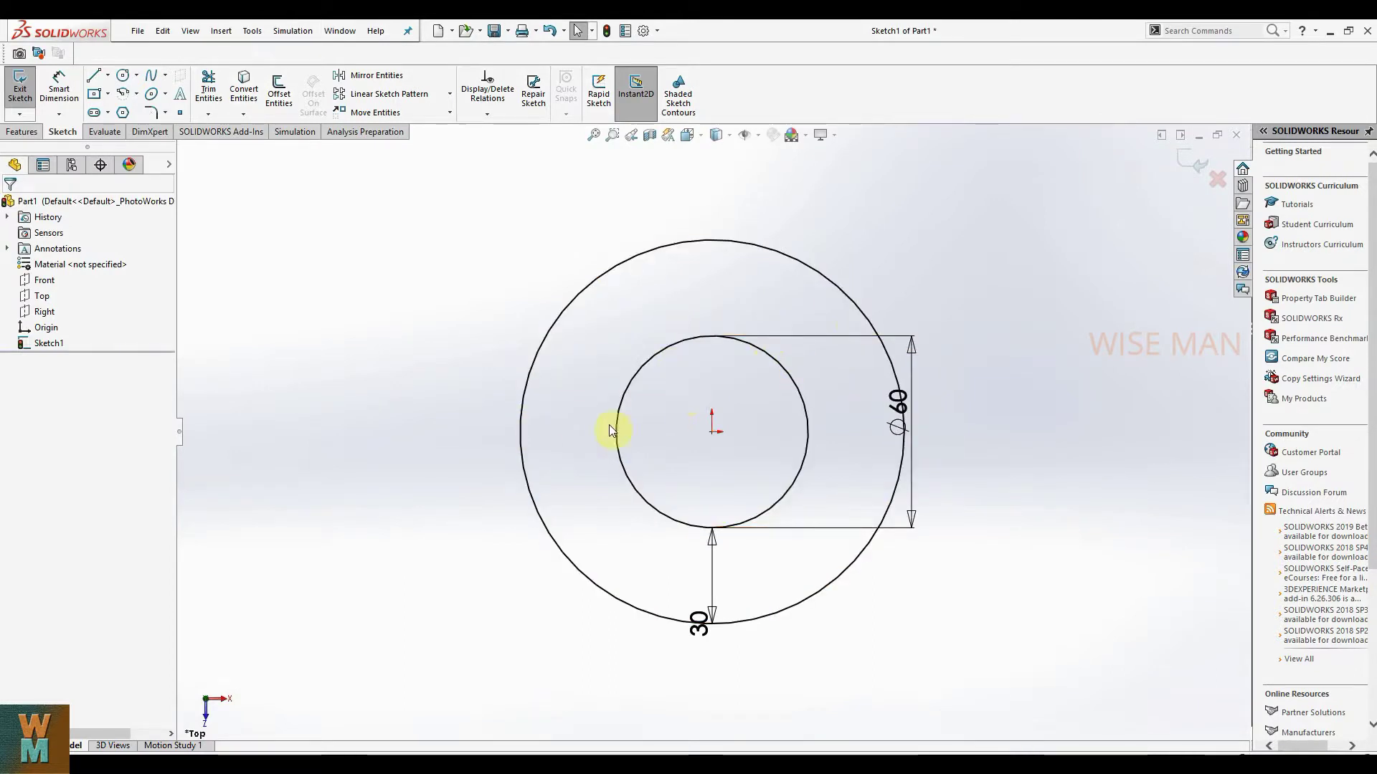
click(529, 371)
click(679, 340)
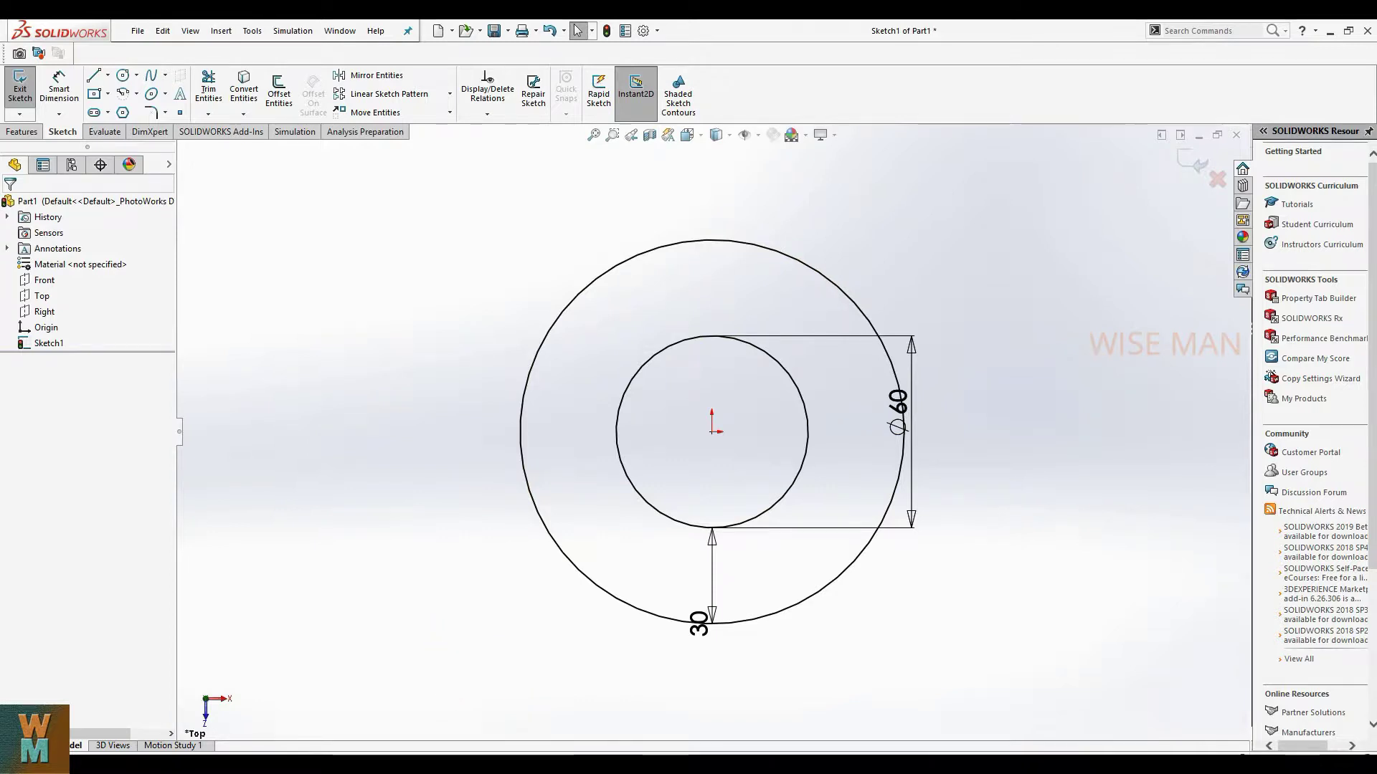
click(439, 763)
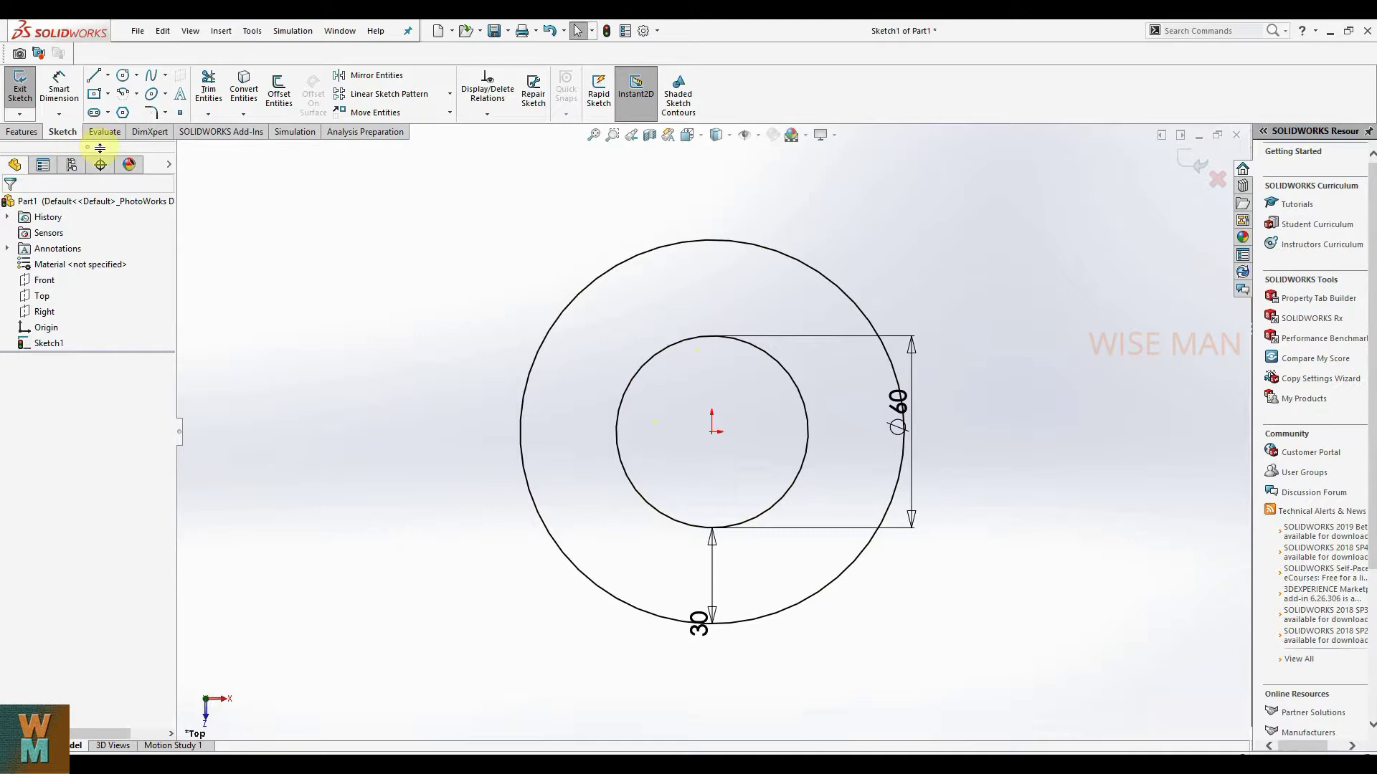
- Sketch a vertical construction line about 147 mm long to the right of the concentric circles
click(93, 75)
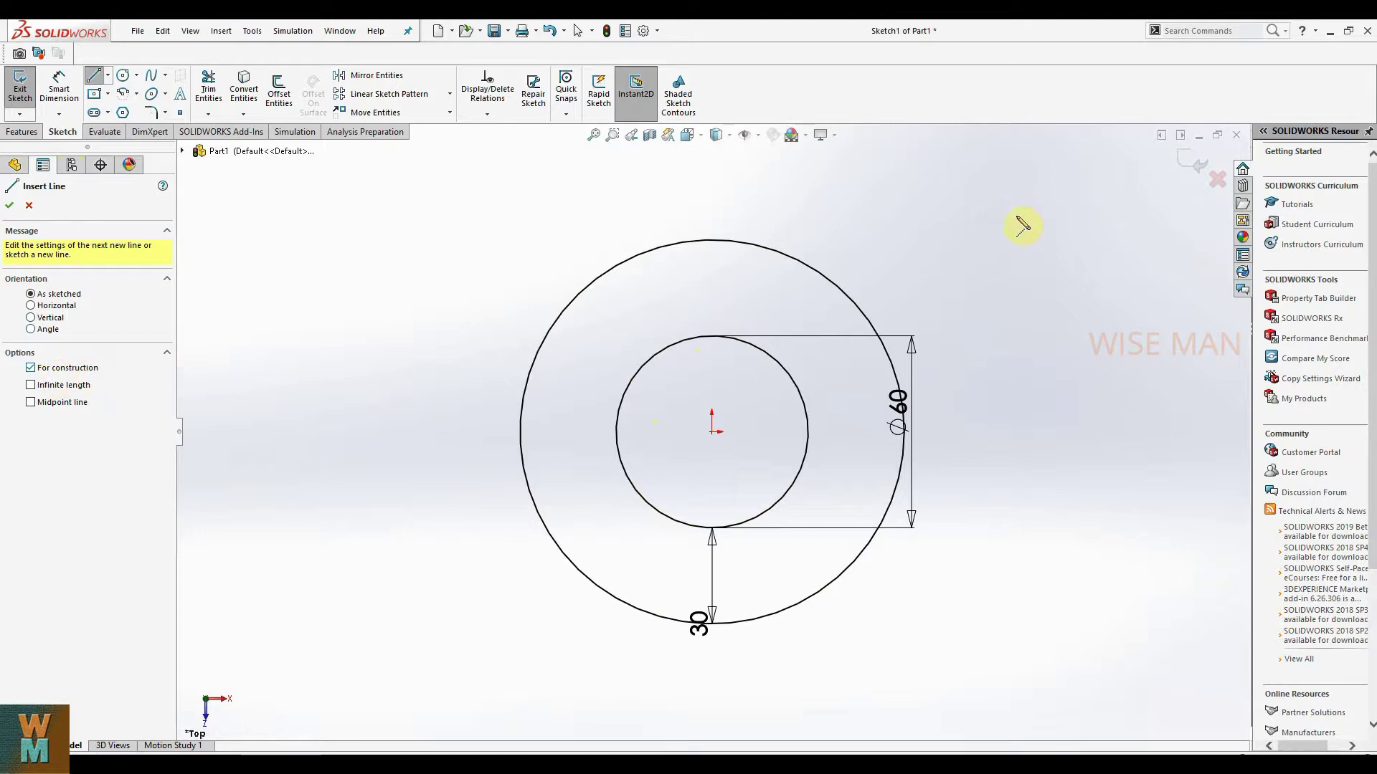
click(1034, 208)
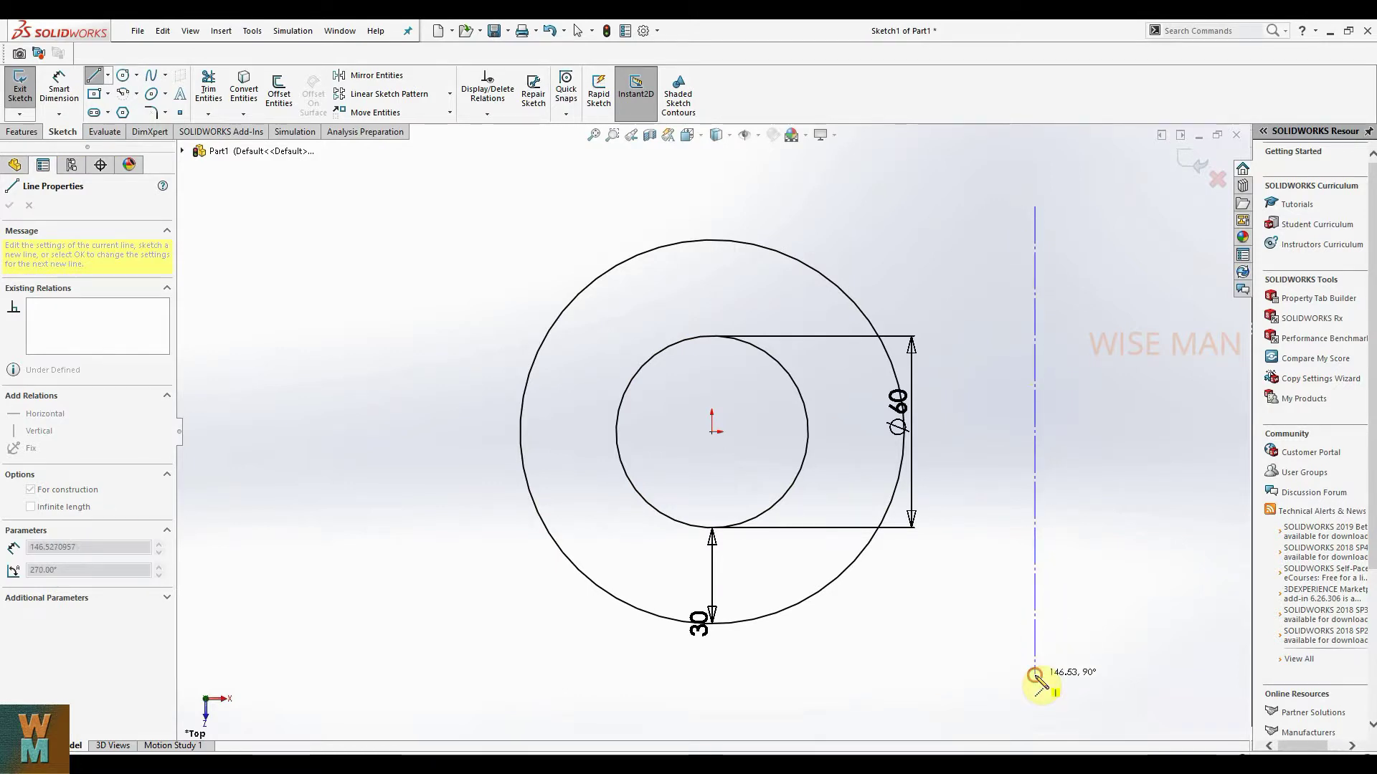
click(1034, 674)
right_click(1104, 302)
click(1126, 313)
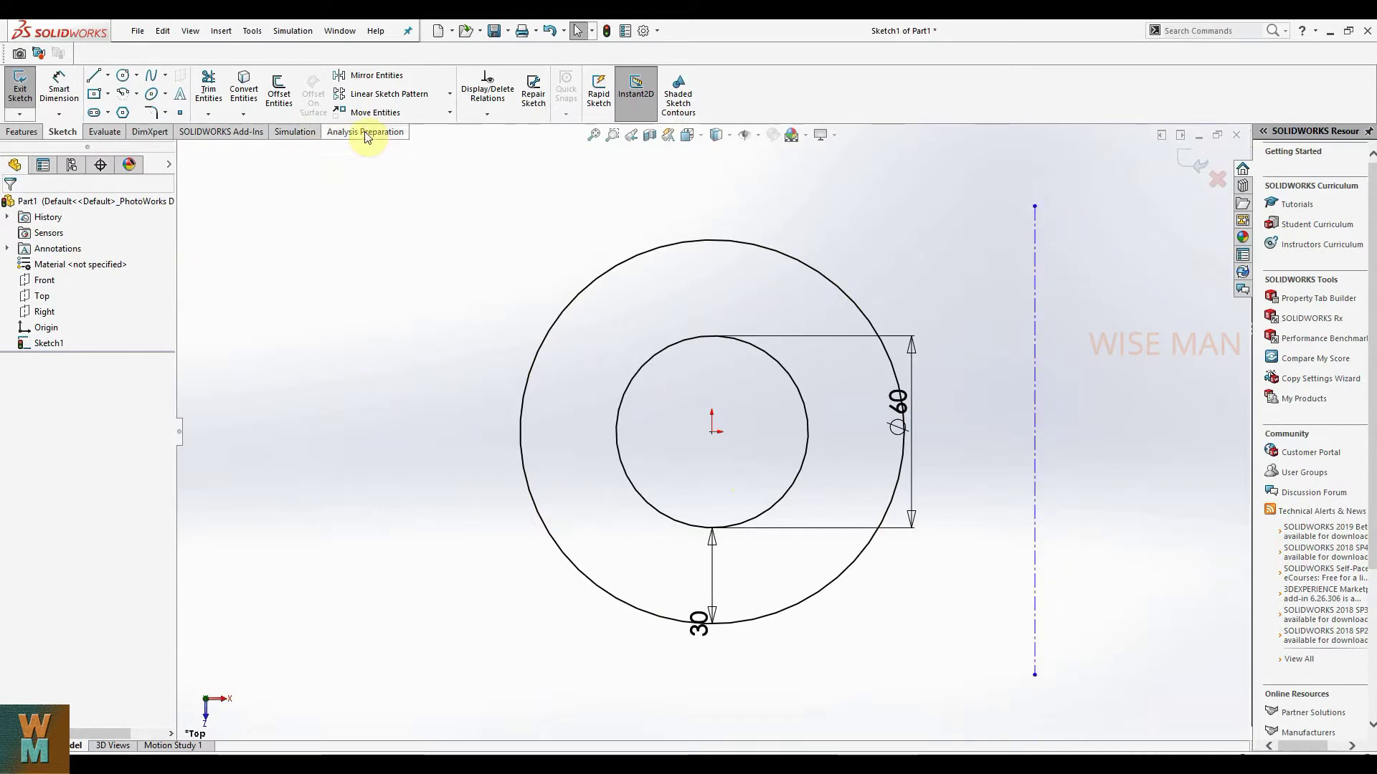
- Mirror both concentric circles about the vertical construction line, keeping the originals
click(372, 79)
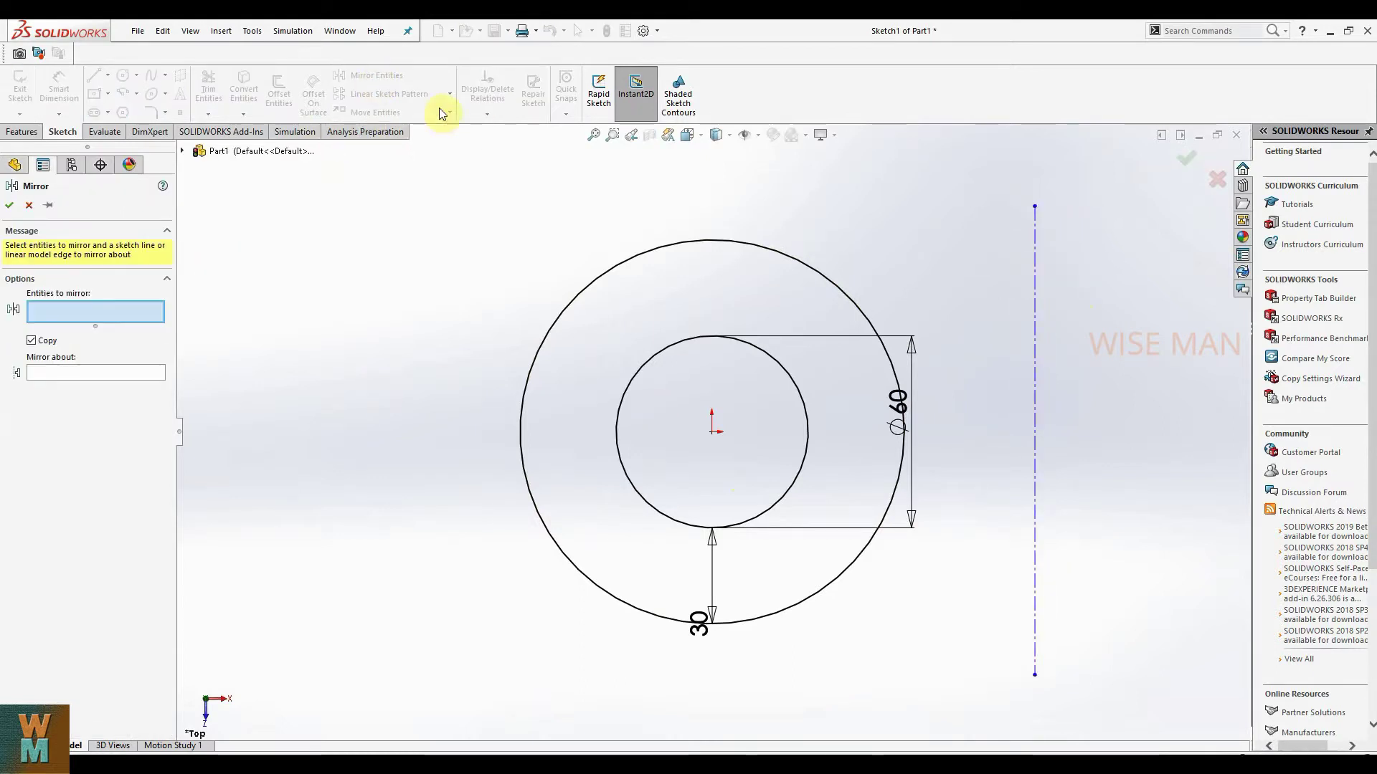
click(613, 268)
click(707, 337)
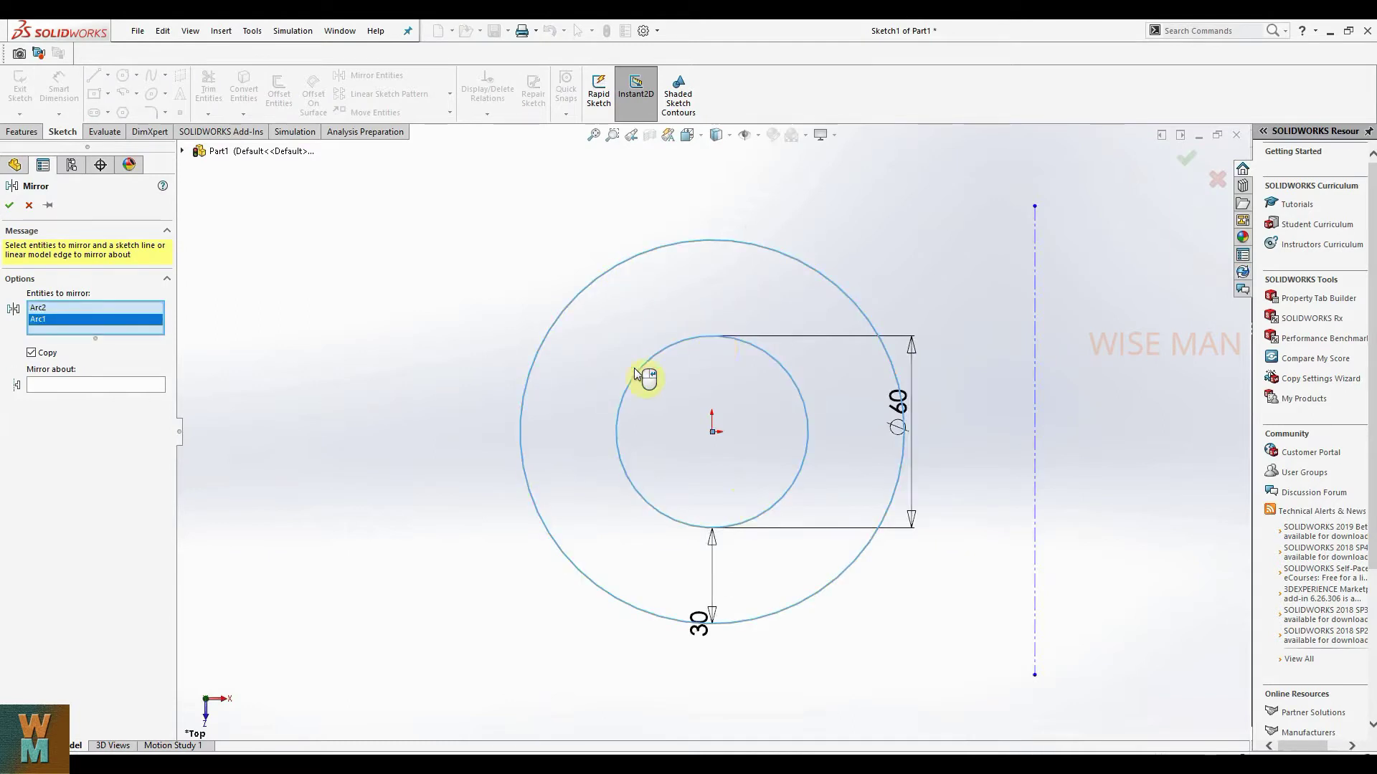
click(71, 386)
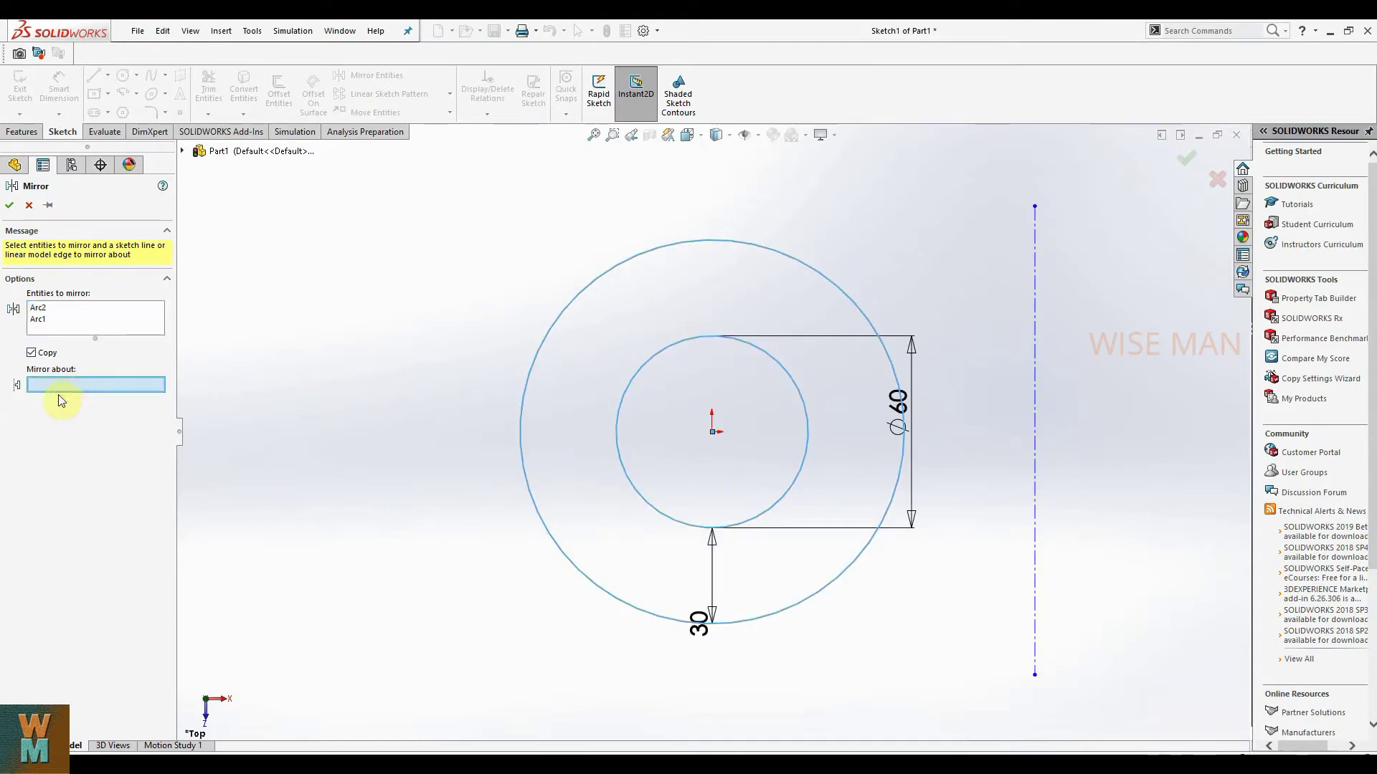
click(1035, 303)
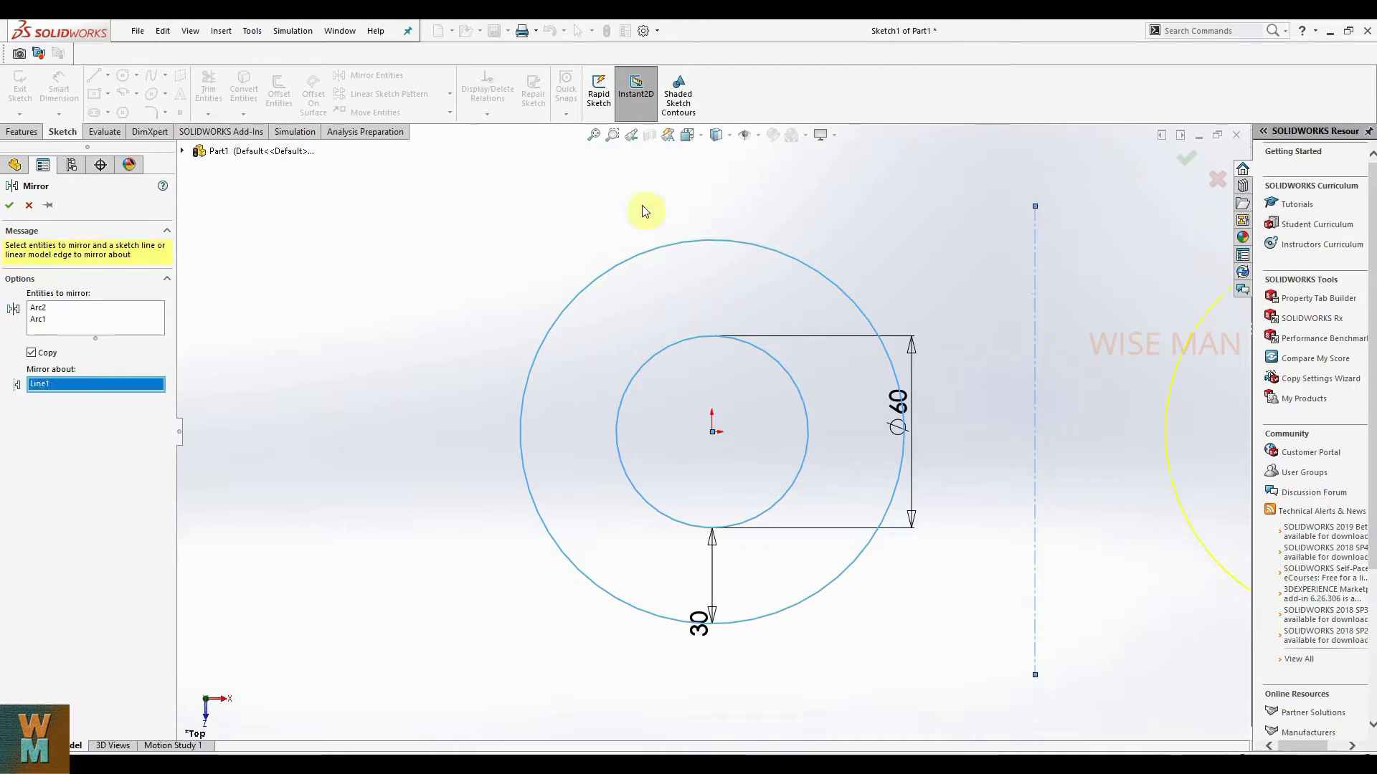
click(593, 135)
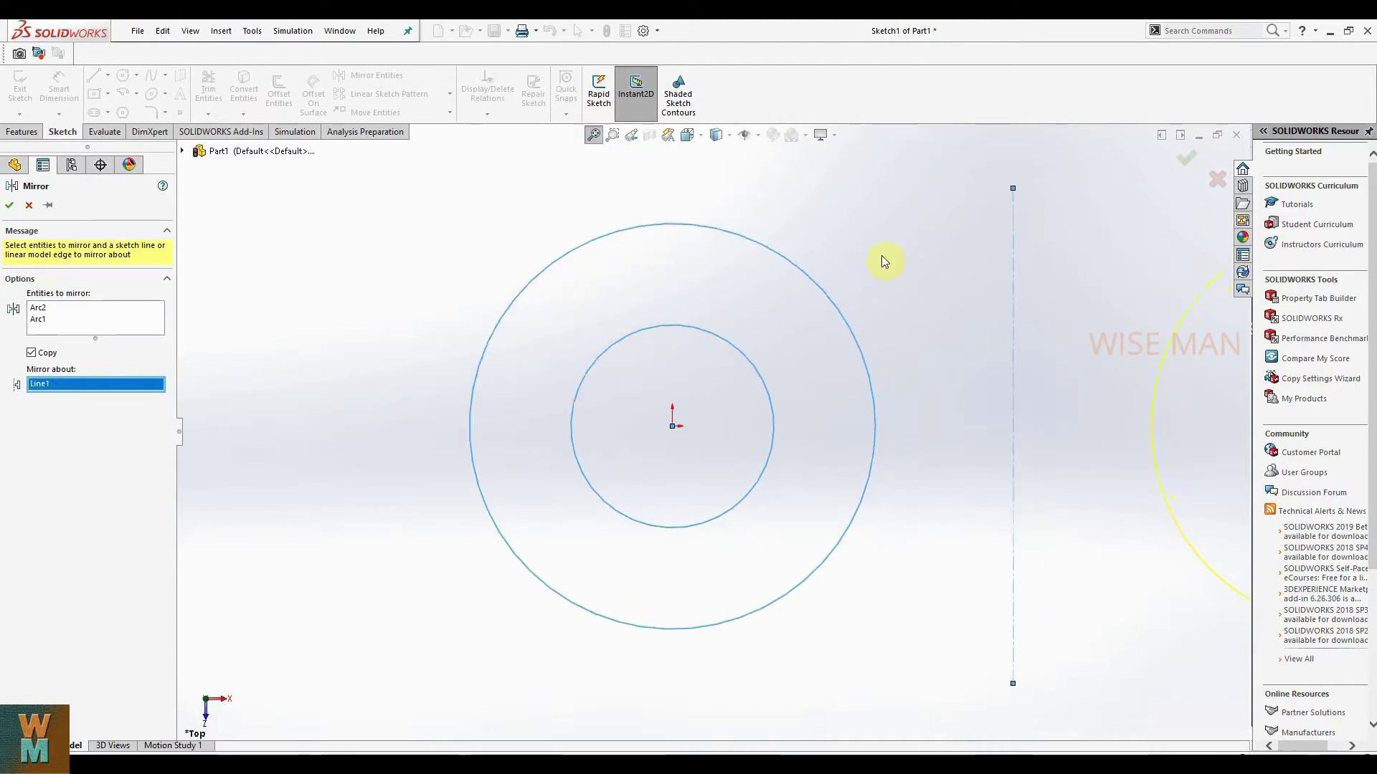
click(613, 136)
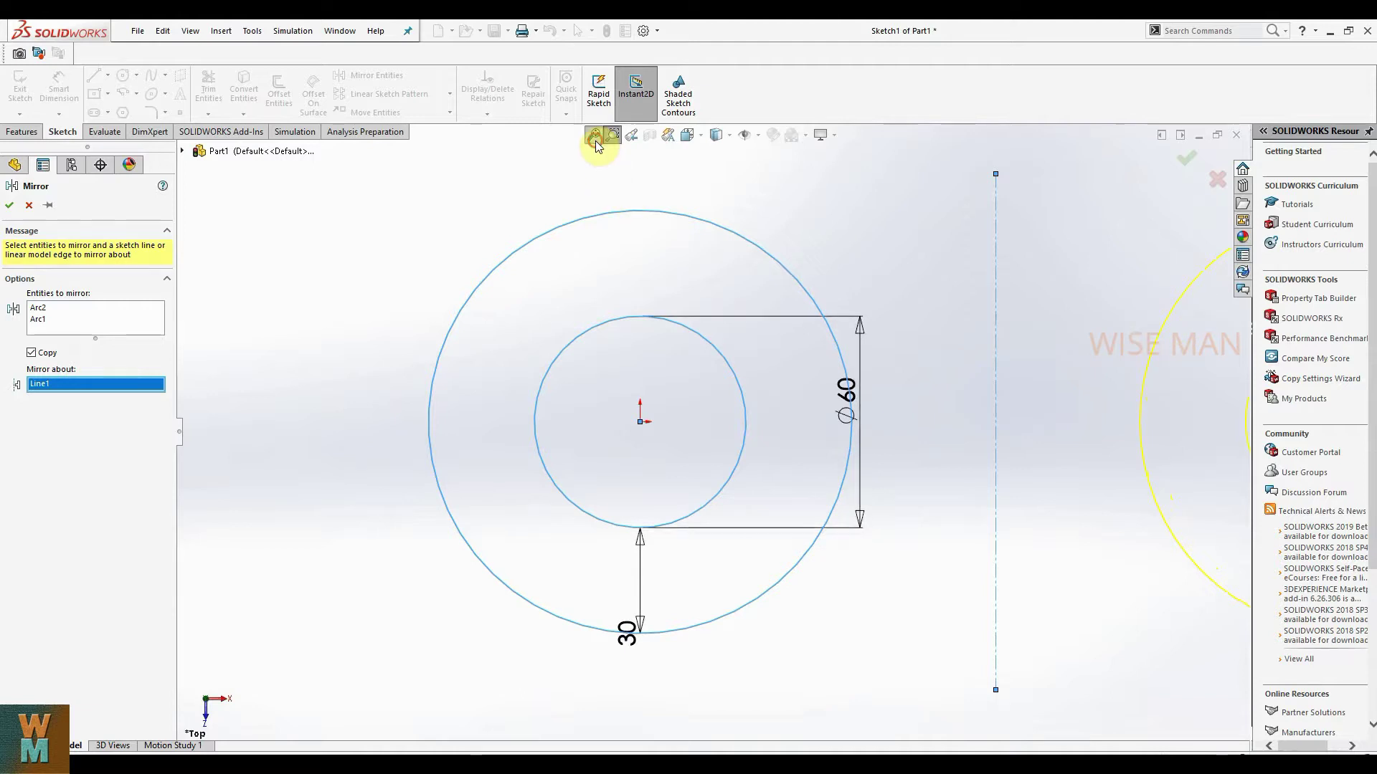
click(1186, 159)
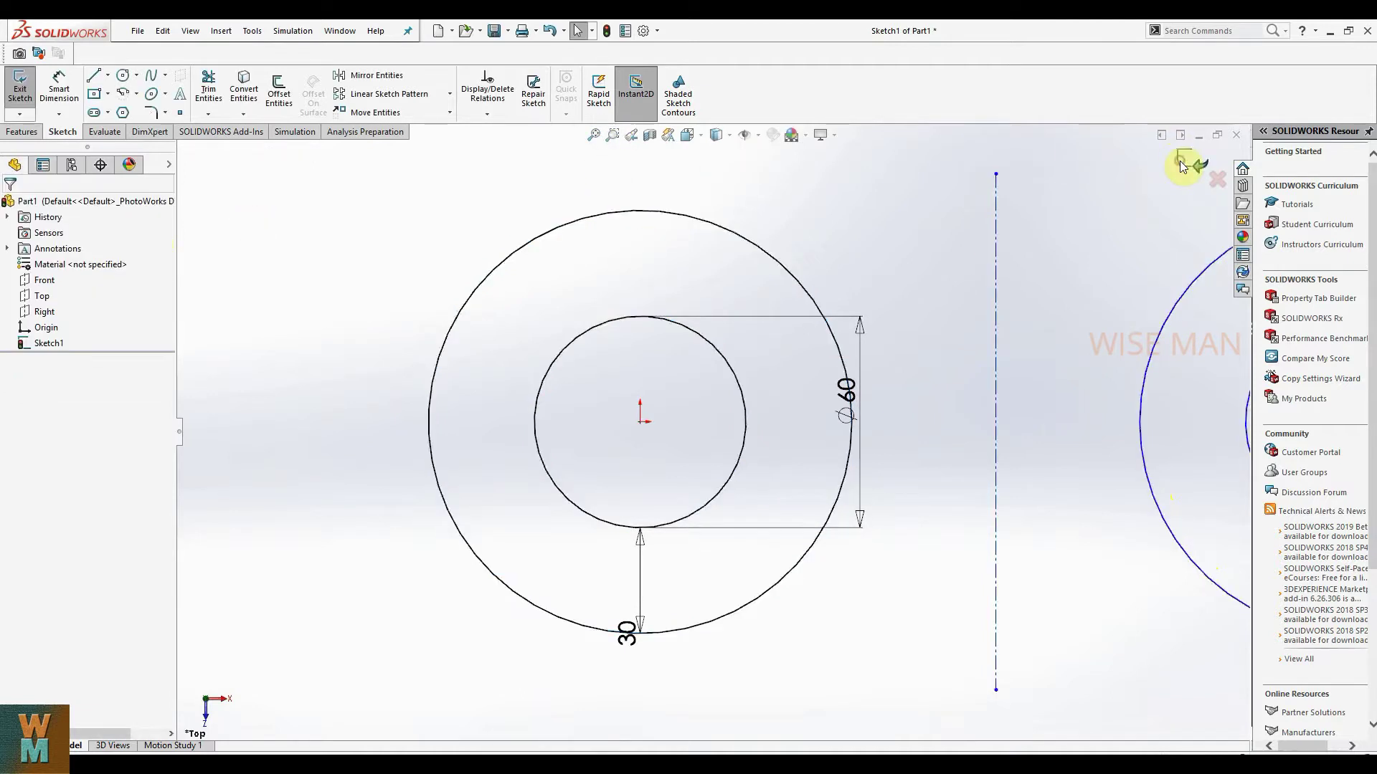
click(594, 135)
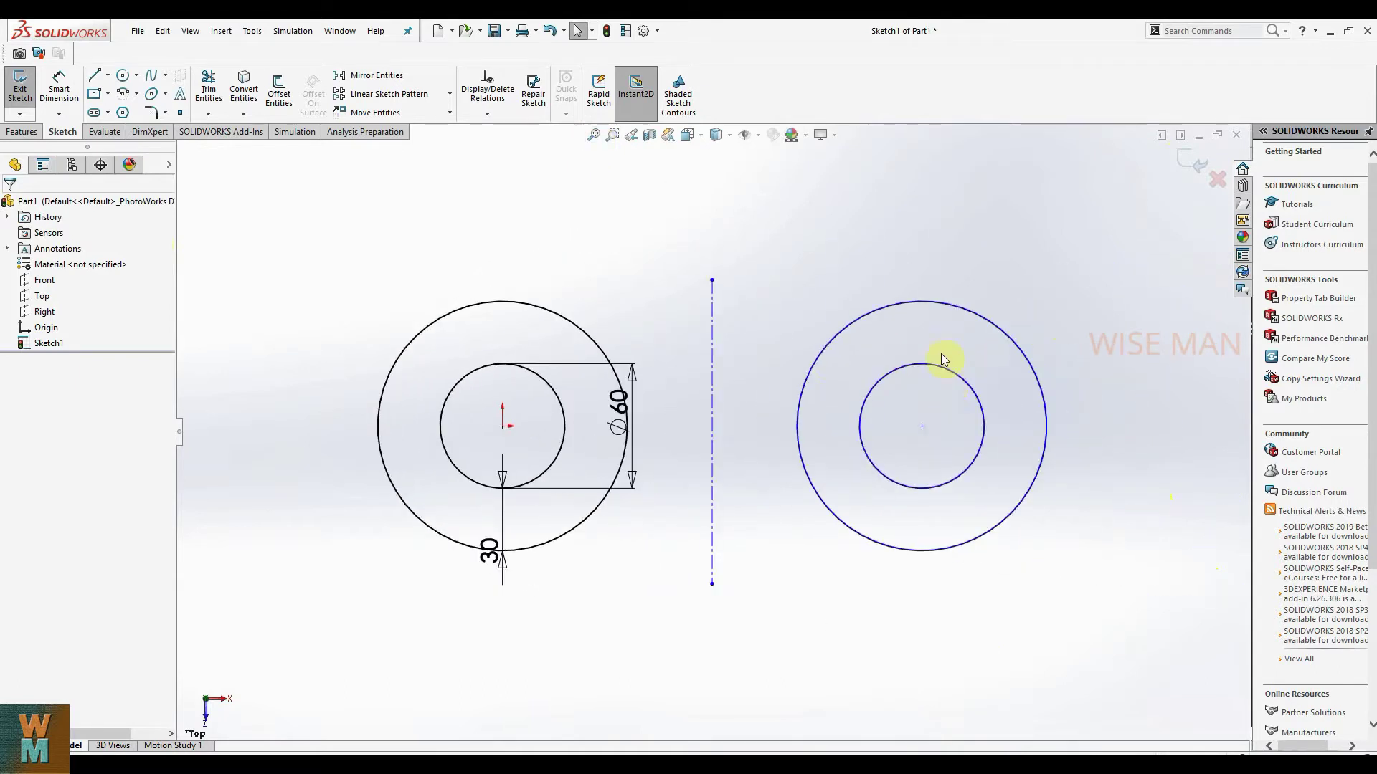